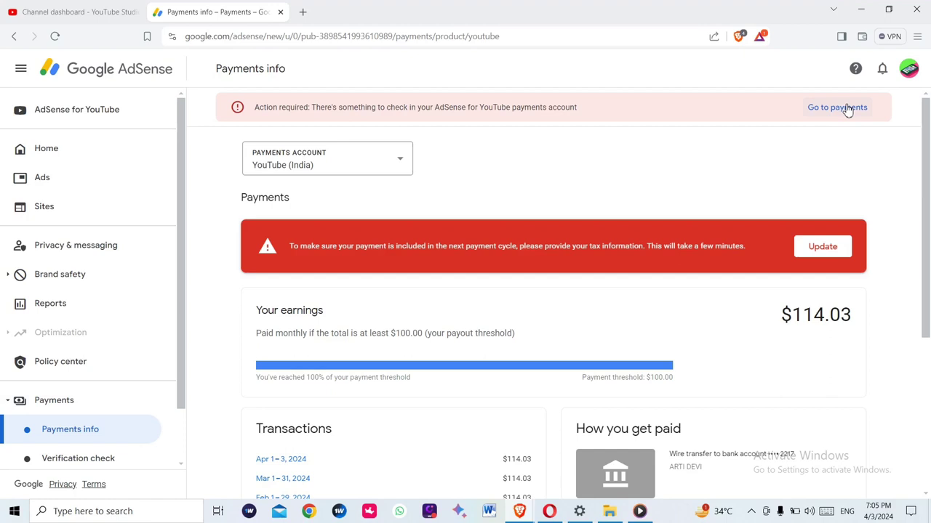
# Step: Open the tax information update for the YouTube payments account and start a new United States tax form
pyautogui.click(811, 247)
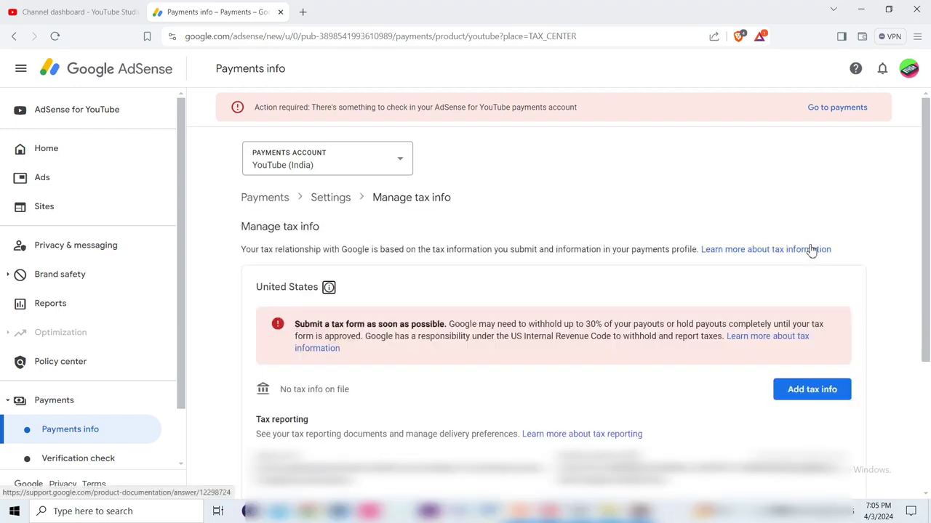
pyautogui.click(813, 391)
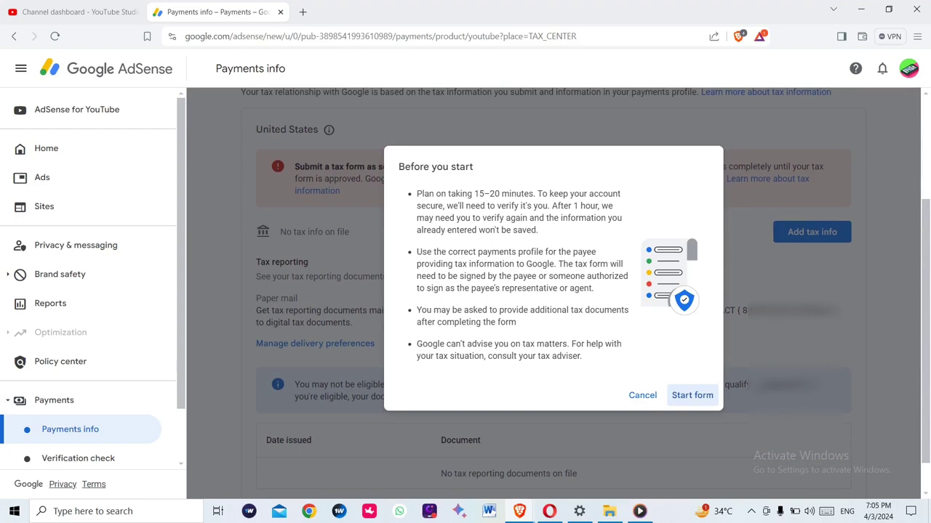
pyautogui.click(694, 395)
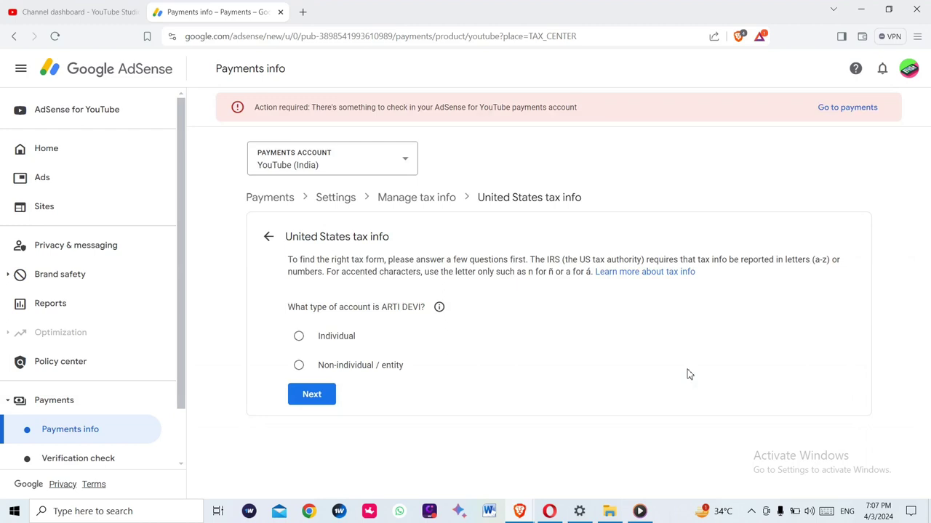
# Step: Declare the account type as Individual, answer No to being a US citizen or resident, and continue
pyautogui.click(299, 336)
pyautogui.click(312, 395)
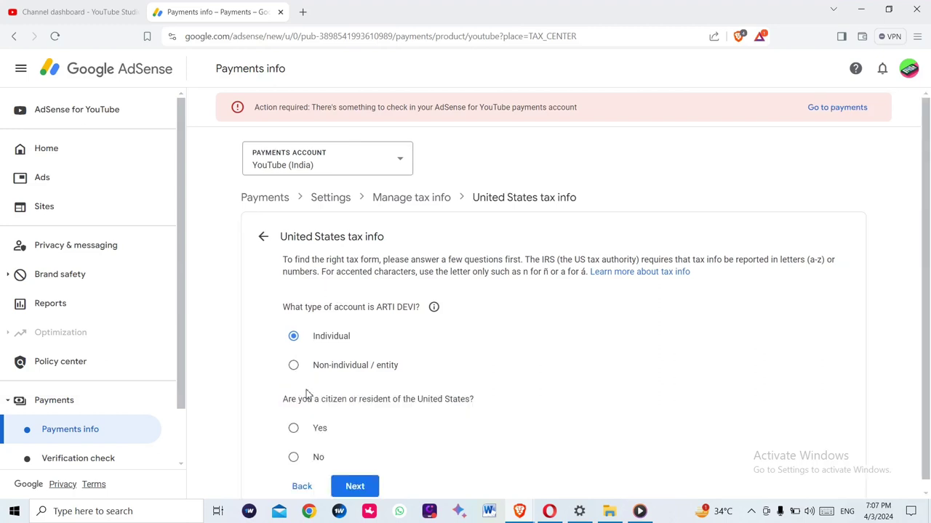
pyautogui.tripleClick(306, 395)
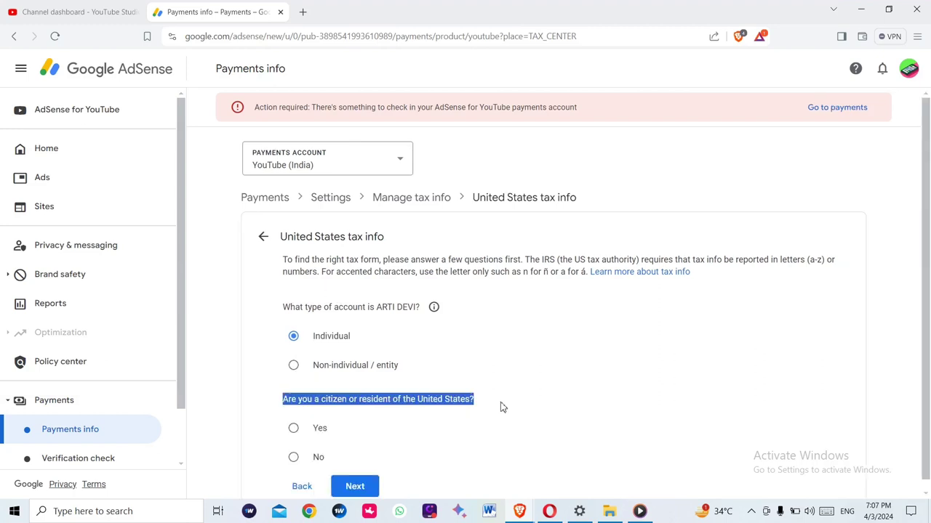
pyautogui.click(500, 407)
pyautogui.click(294, 459)
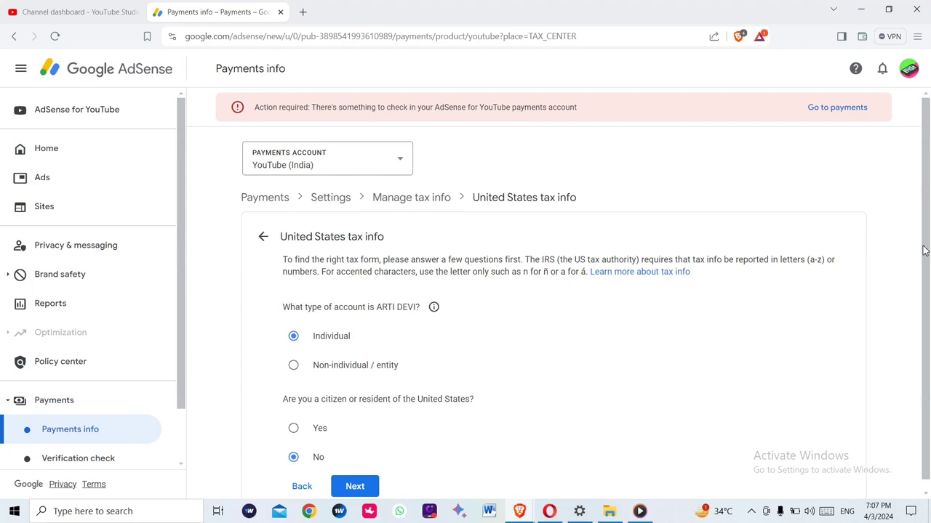
pyautogui.moveTo(928, 251); pyautogui.dragTo(927, 287)
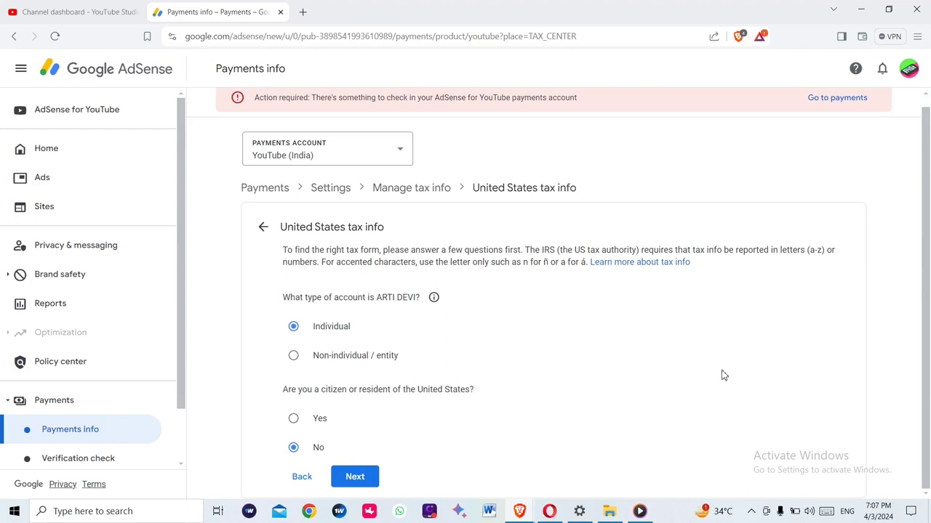
pyautogui.click(354, 478)
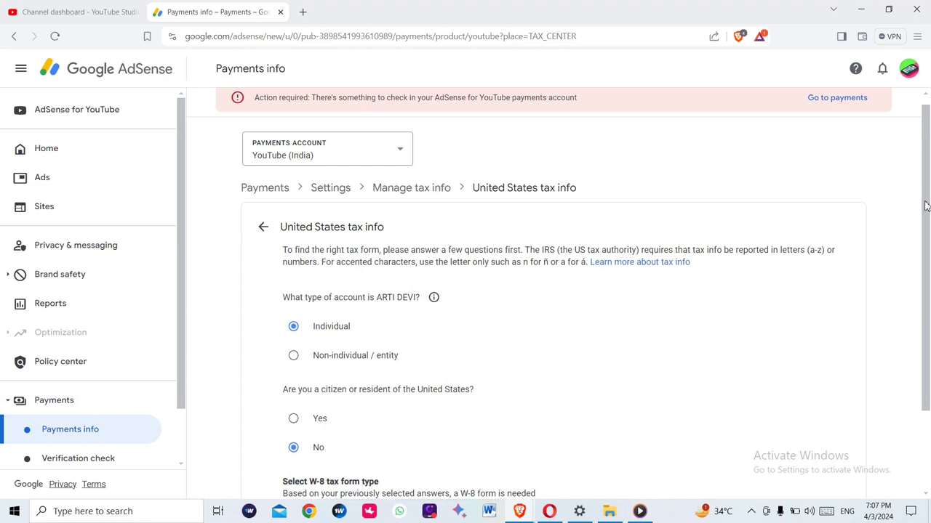
# Step: Select W-8BEN as the W-8 tax form type and start that form
pyautogui.moveTo(925, 206); pyautogui.dragTo(929, 317)
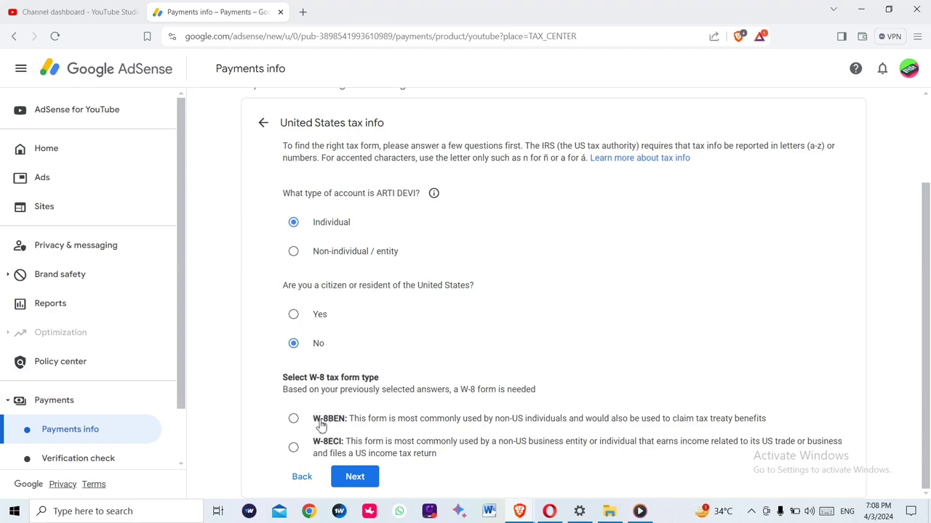
pyautogui.moveTo(313, 422); pyautogui.dragTo(772, 415)
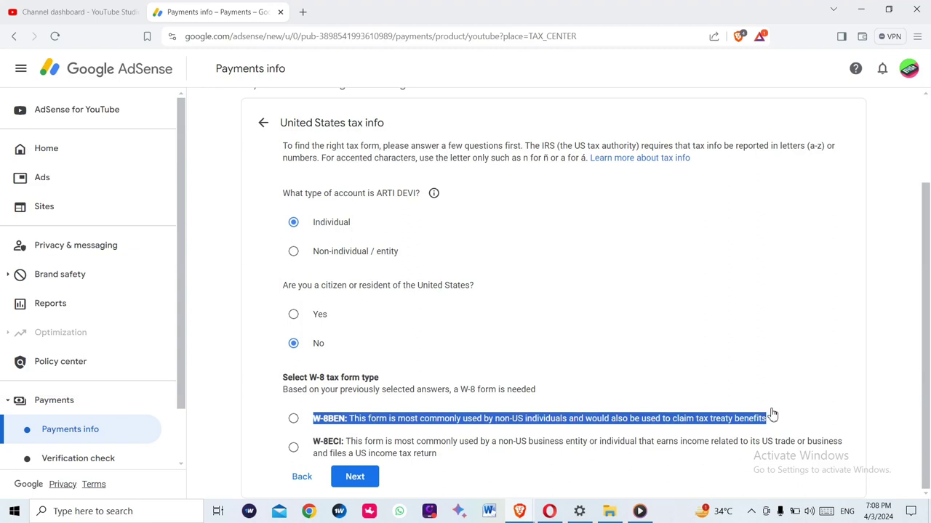
pyautogui.click(772, 415)
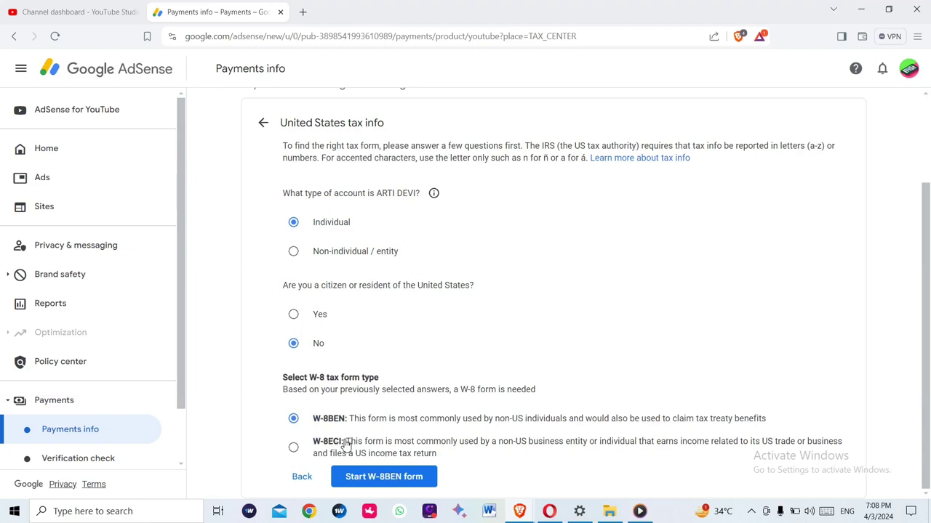
pyautogui.moveTo(346, 446); pyautogui.dragTo(593, 450)
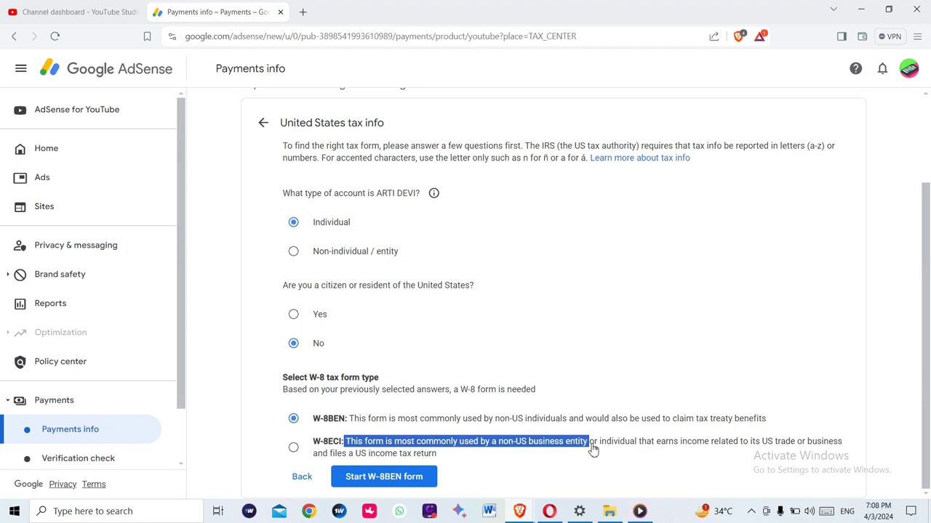
pyautogui.click(294, 419)
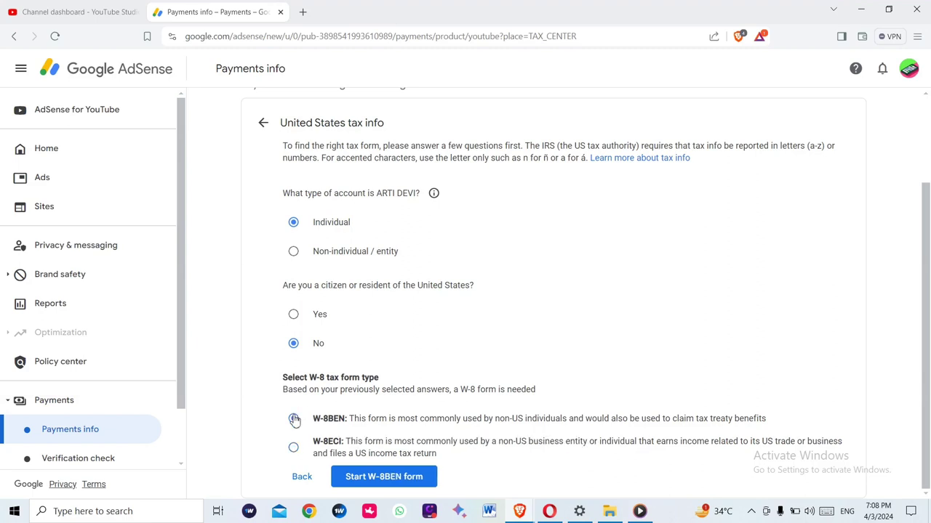
pyautogui.click(408, 482)
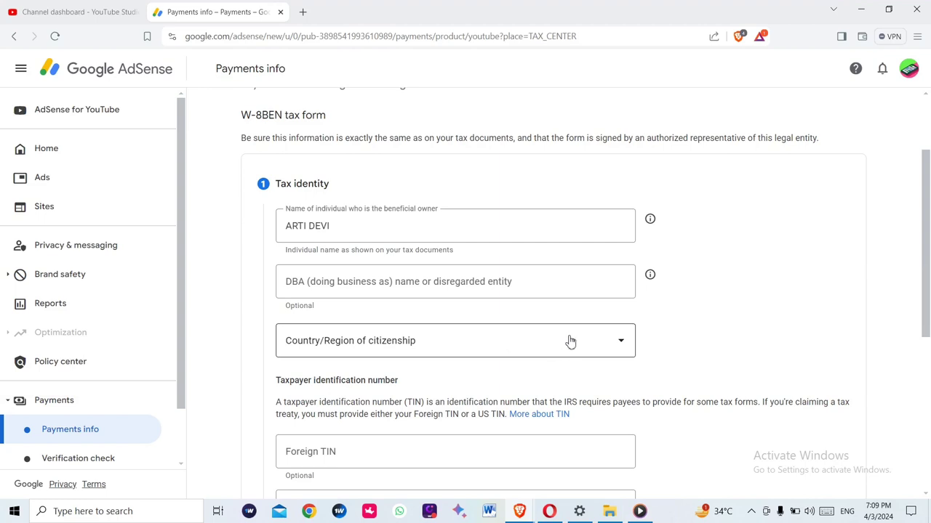
# Step: Complete the tax identity section with India as country of citizenship and the payee's foreign TIN, and continue
pyautogui.click(622, 346)
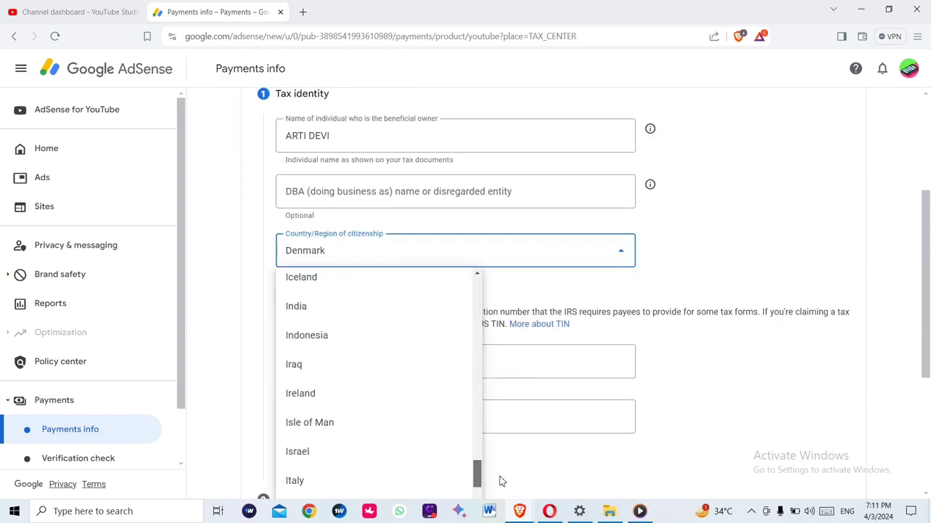
pyautogui.click(330, 299)
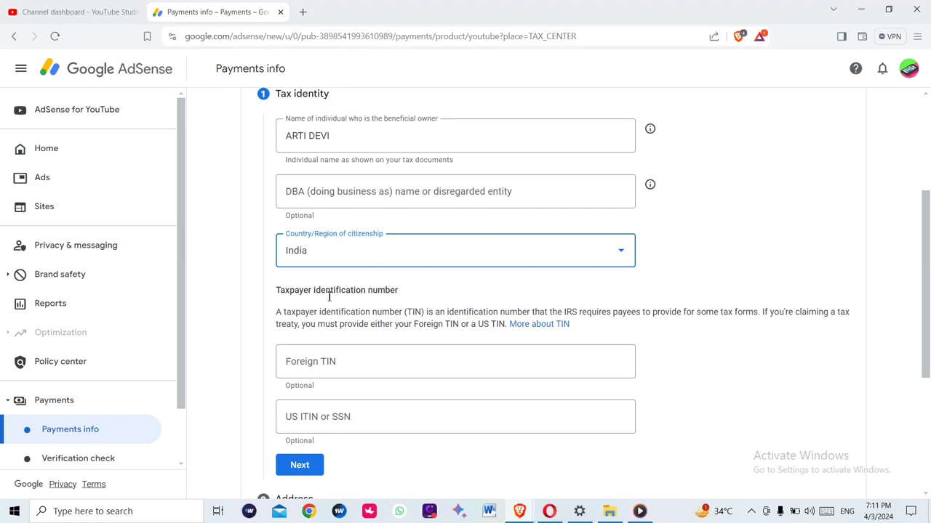
pyautogui.scroll(-2, 329, 296)
pyautogui.click(441, 234)
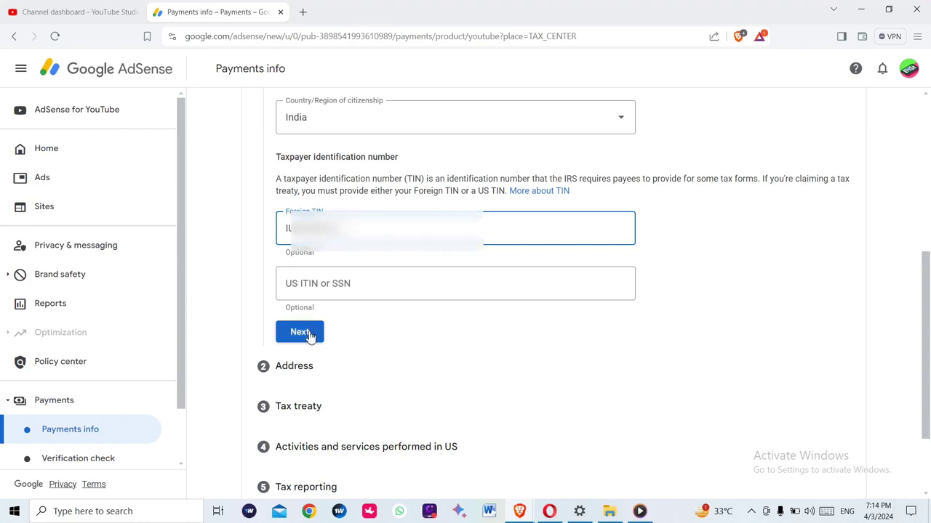
pyautogui.click(309, 333)
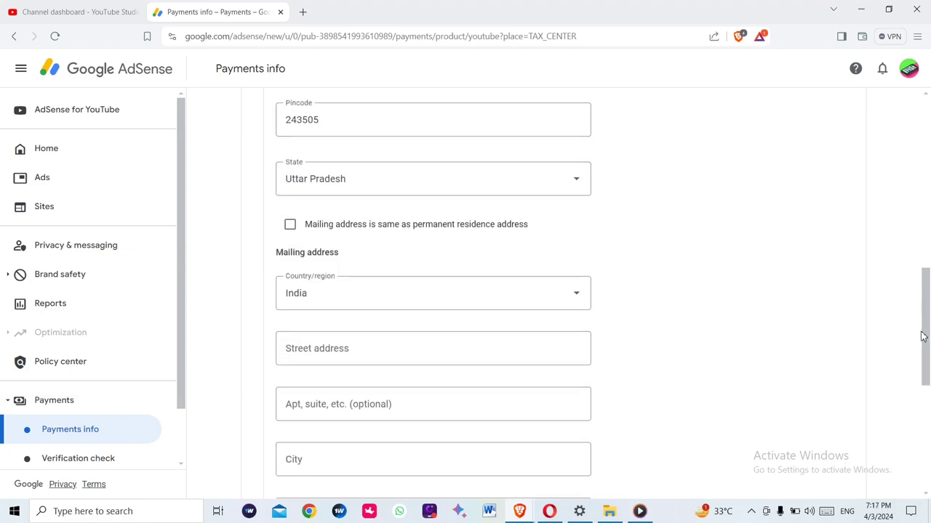
# Step: Mark the mailing address as the same as the permanent residence address and continue to the tax treaty section
pyautogui.moveTo(922, 336); pyautogui.dragTo(920, 351)
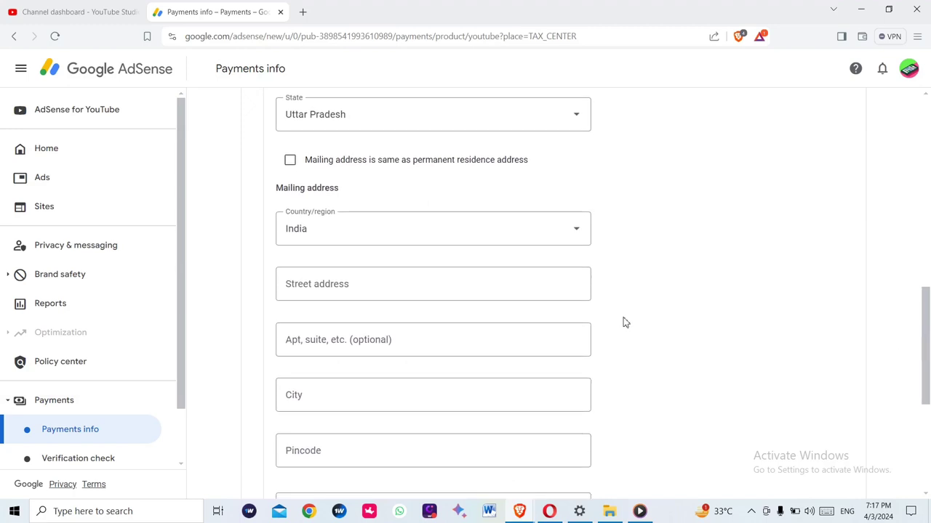
pyautogui.click(290, 161)
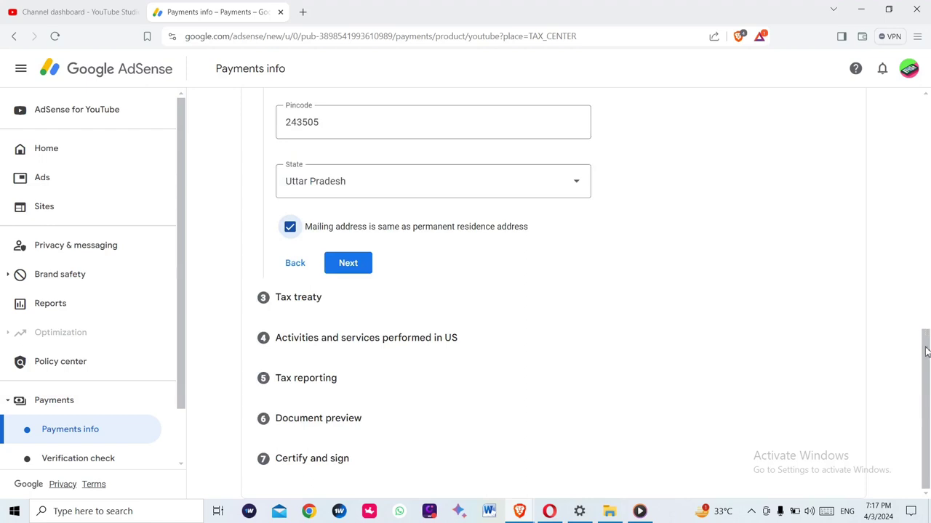
pyautogui.click(346, 266)
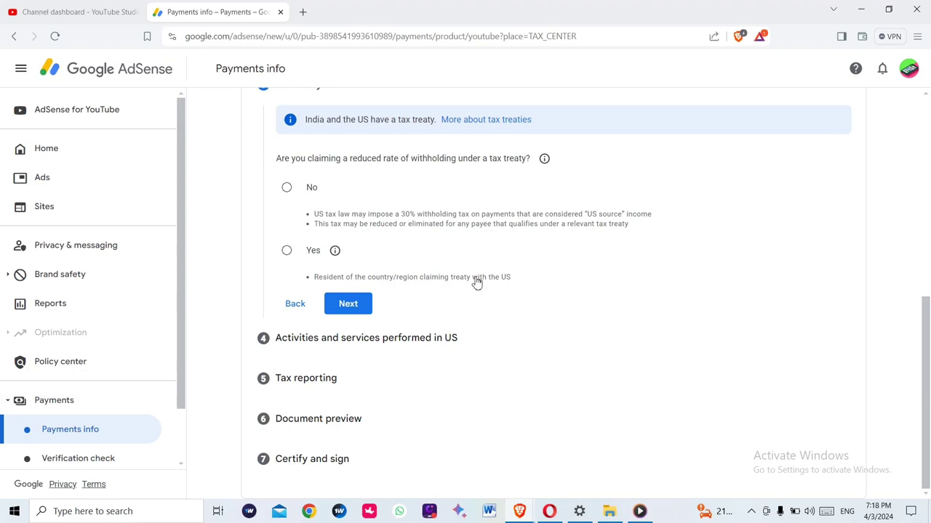
# Step: Claim a reduced withholding rate under a tax treaty, confirming treaty residency with India as the country
pyautogui.click(287, 252)
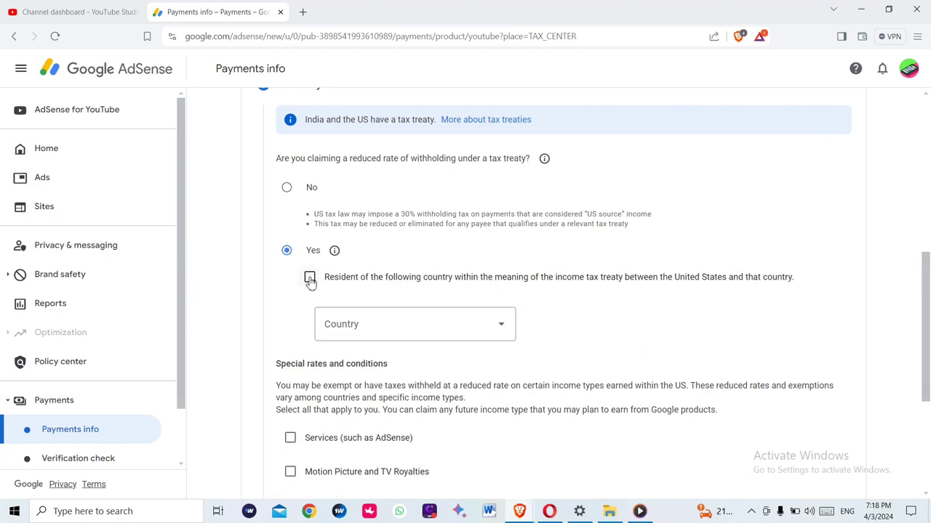
pyautogui.click(311, 282)
pyautogui.click(502, 327)
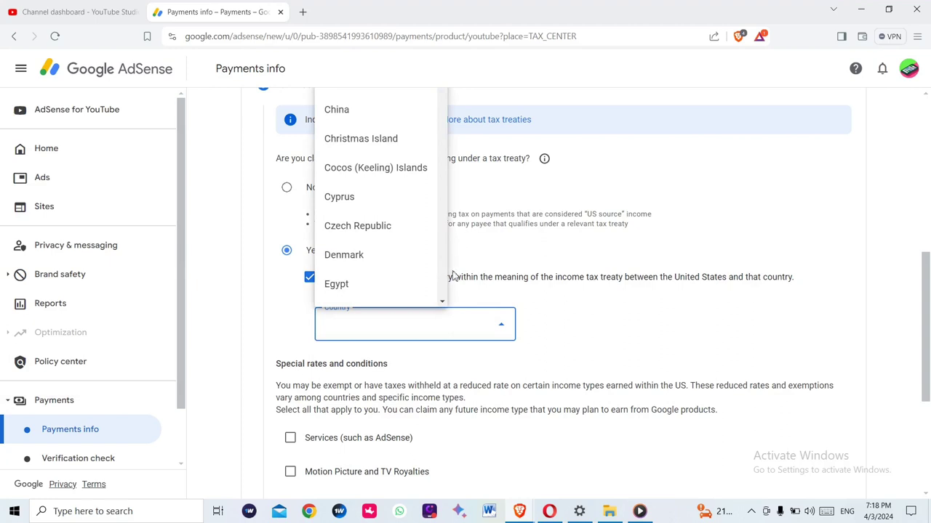
pyautogui.scroll(-5, 445, 308)
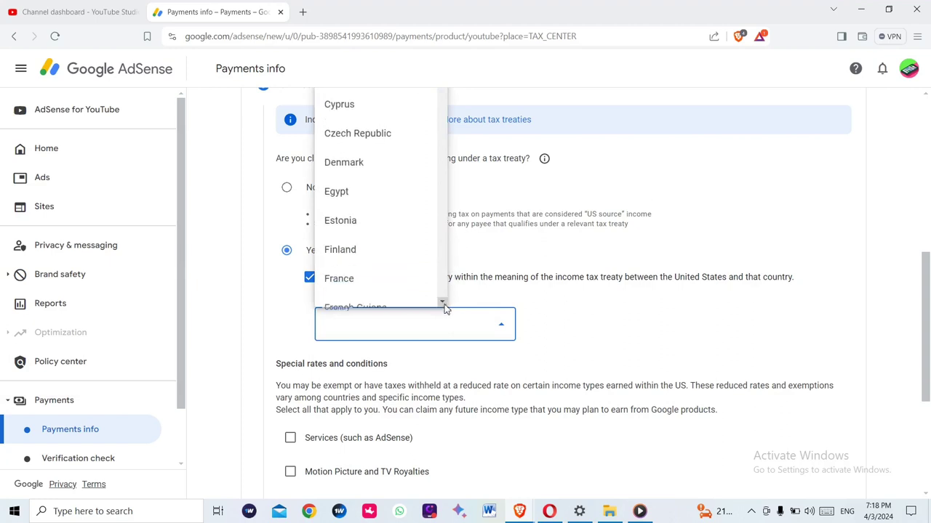
pyautogui.scroll(-3, 445, 308)
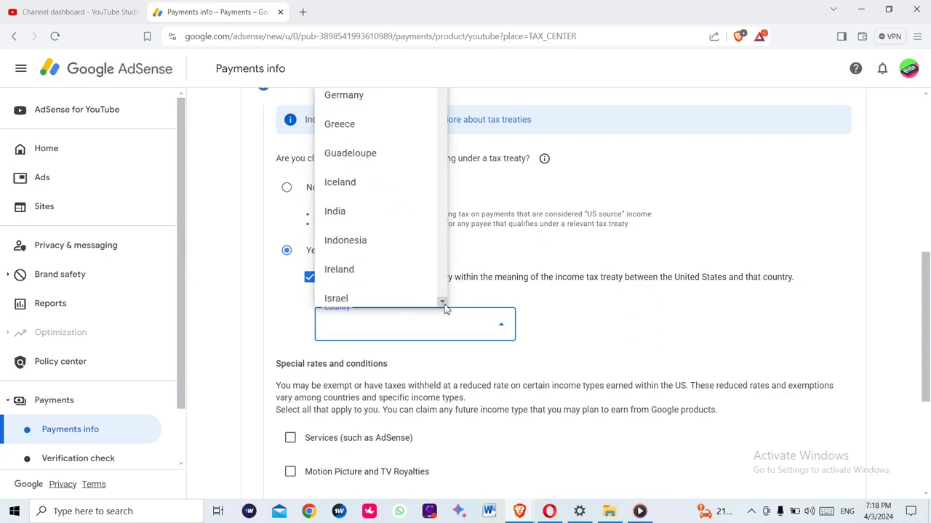
pyautogui.click(358, 218)
# Step: Claim Services (such as AdSense) under Article 7 and paragraph 1 at the 0% reduced treaty rate, confirming the treaty terms are met
pyautogui.scroll(-3, 327, 232)
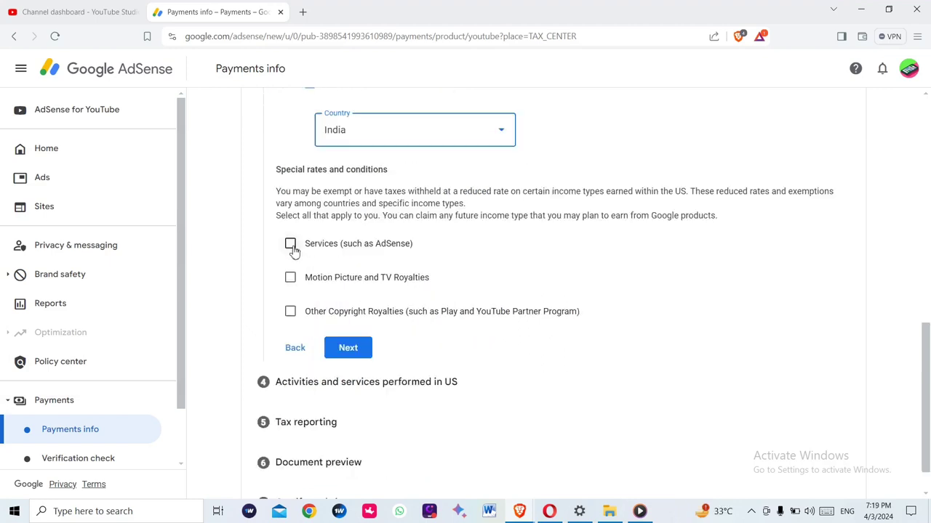
pyautogui.click(291, 244)
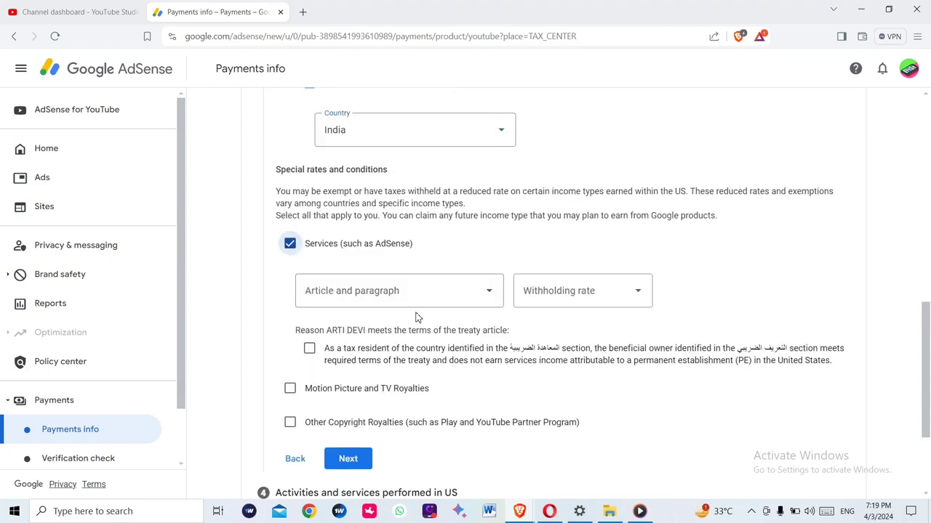
pyautogui.click(487, 294)
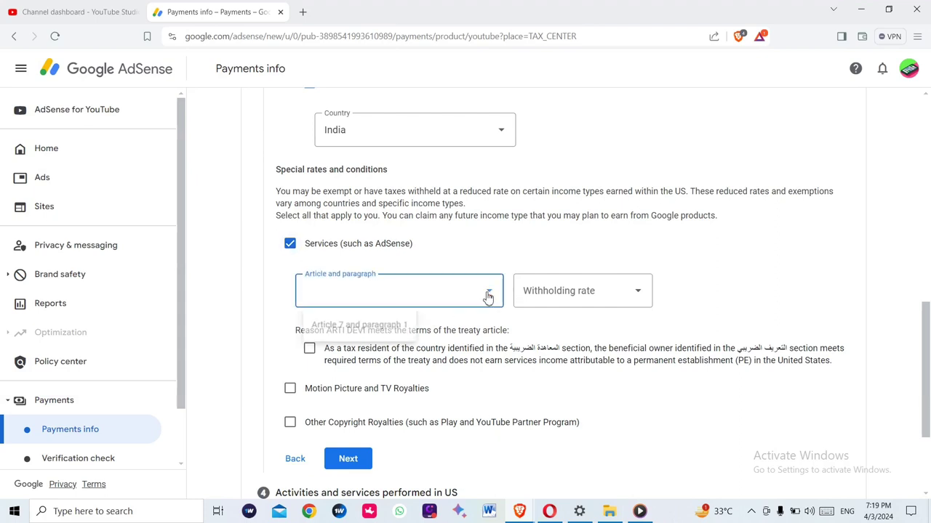
pyautogui.click(377, 331)
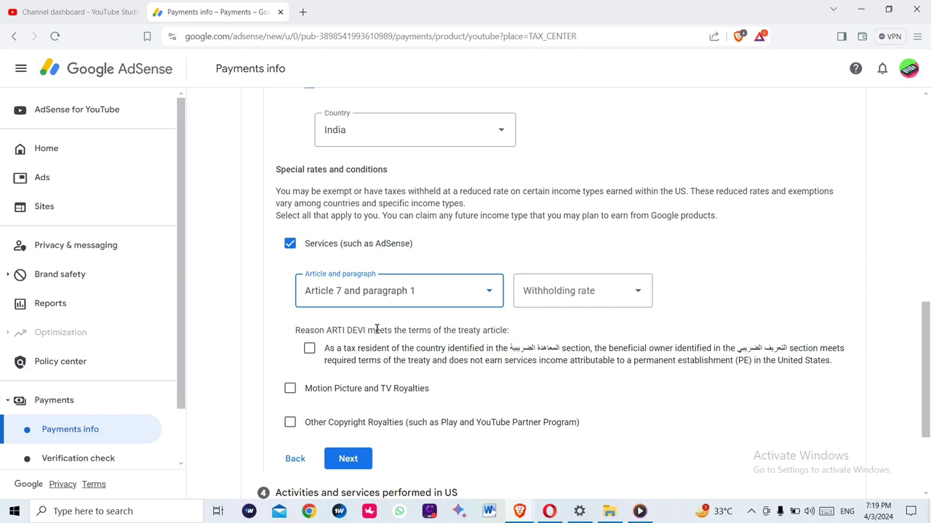
pyautogui.click(636, 293)
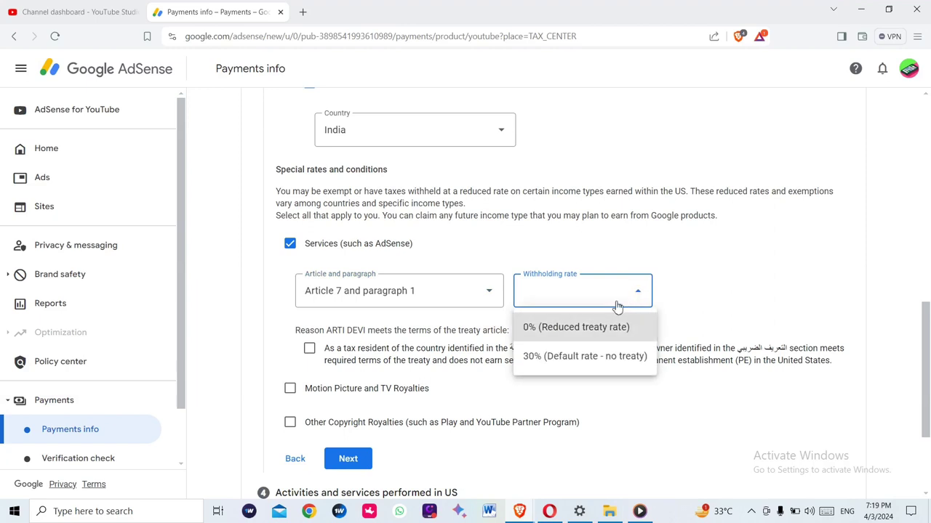
pyautogui.click(600, 329)
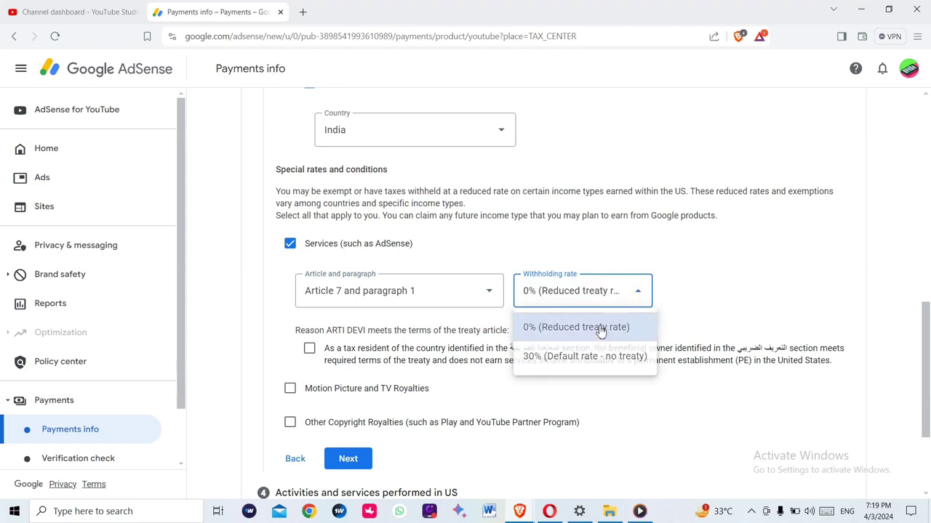
pyautogui.click(310, 349)
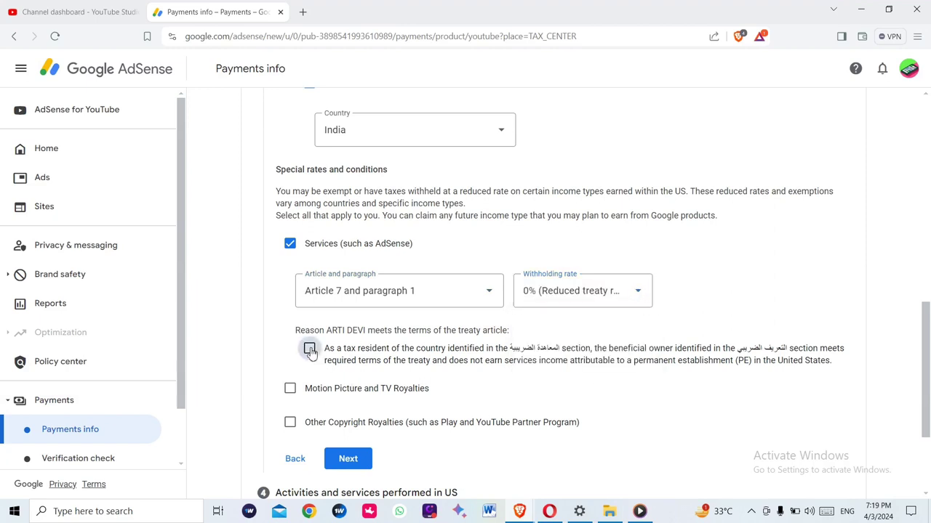
# Step: Claim Motion Picture and TV Royalties under Article 12 and paragraph 2A II at the 15% reduced treaty rate, confirming the treaty terms are met
pyautogui.click(290, 390)
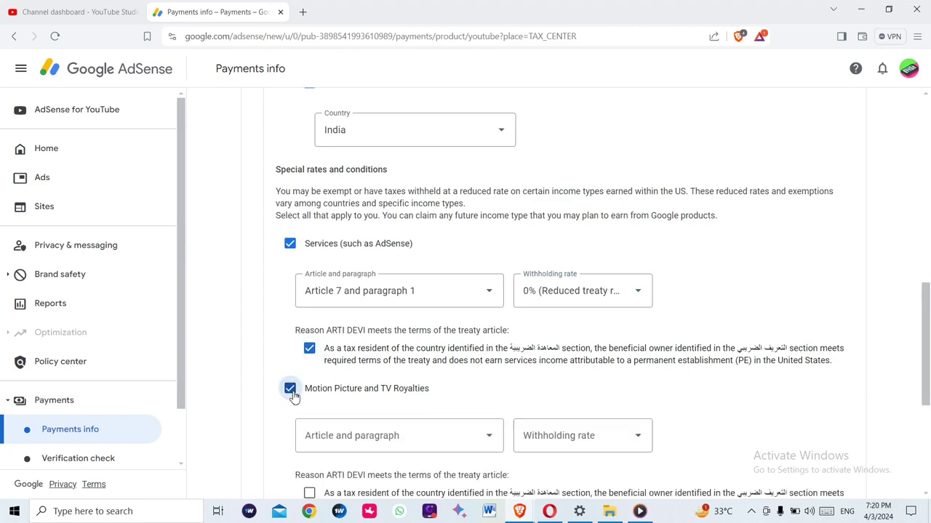
pyautogui.click(470, 437)
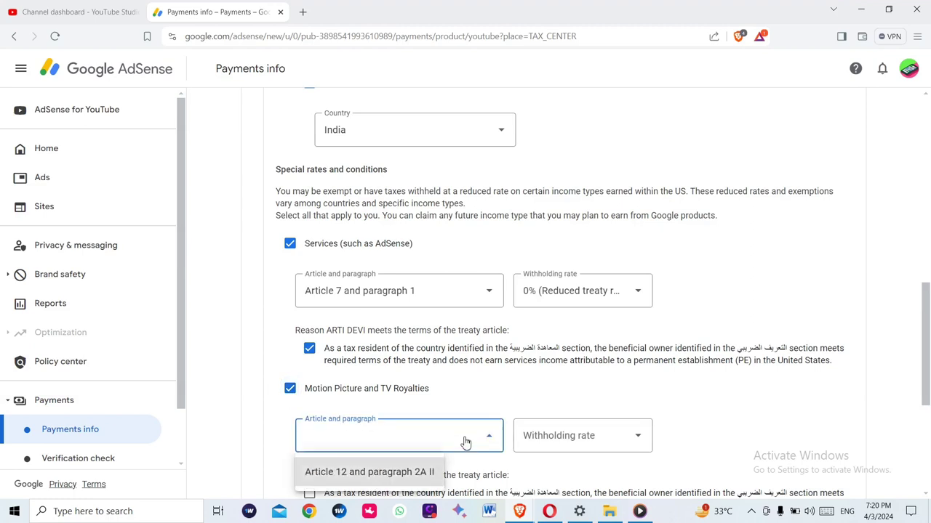
pyautogui.click(418, 472)
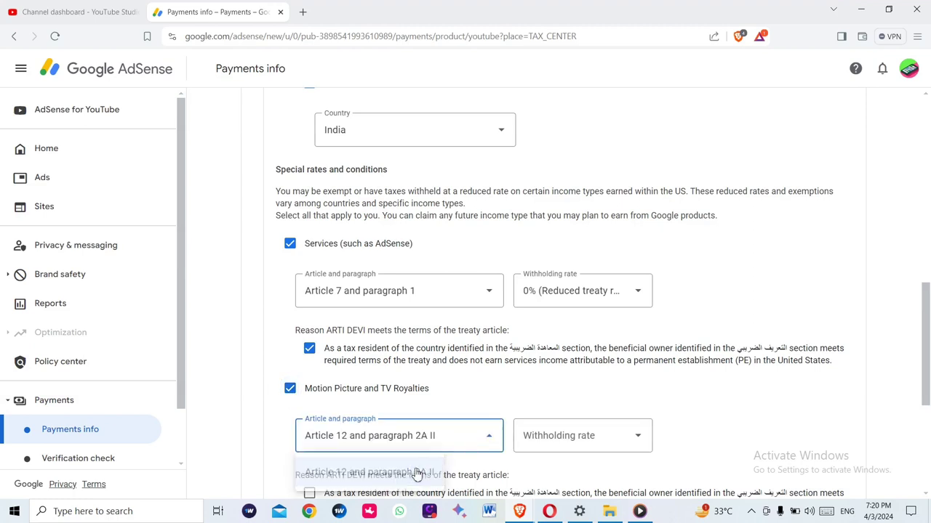
pyautogui.click(567, 434)
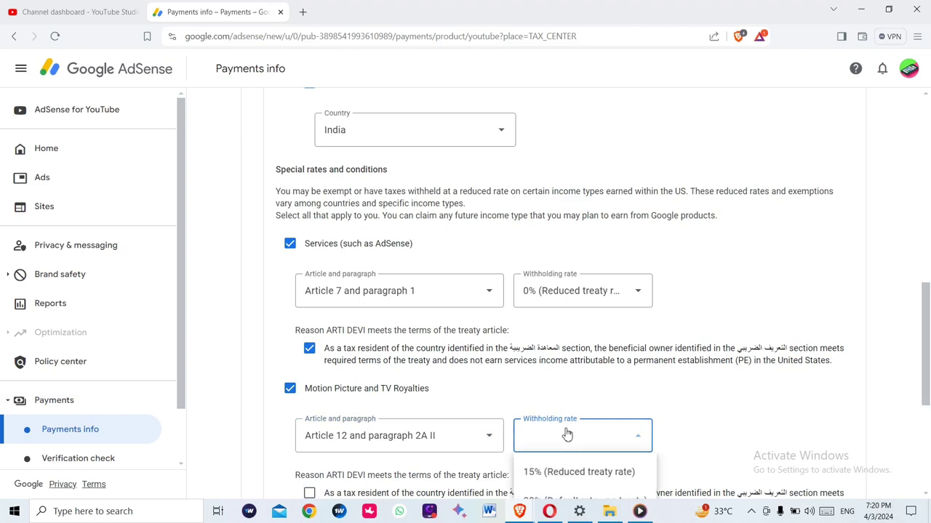
pyautogui.click(567, 474)
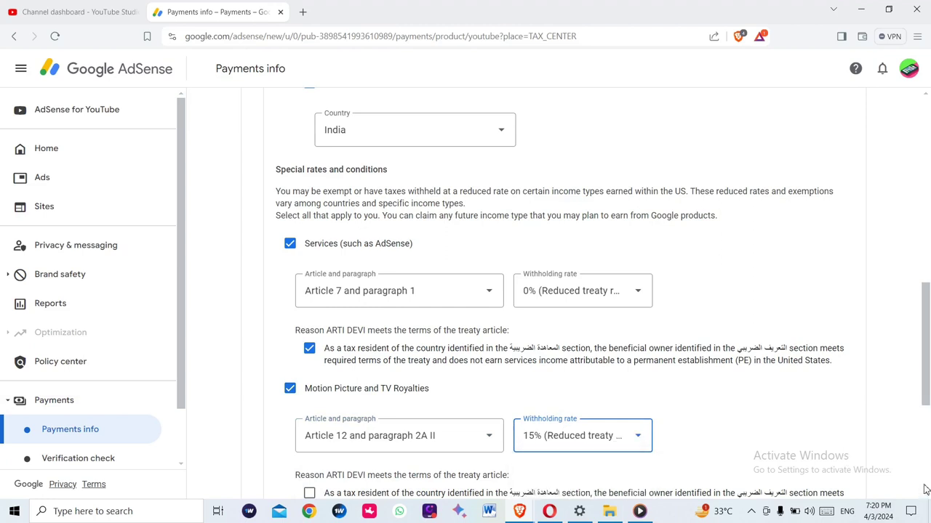
pyautogui.scroll(-4, 923, 487)
pyautogui.click(309, 217)
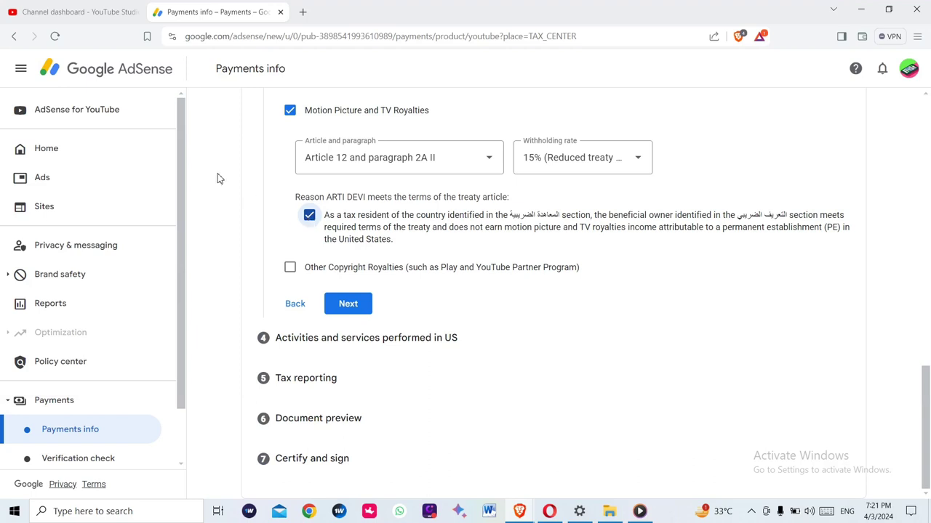
# Step: Claim Other Copyright Royalties under Article 12 and paragraph 2A II at the 15% reduced treaty rate, confirm the treaty terms, and continue
pyautogui.click(291, 269)
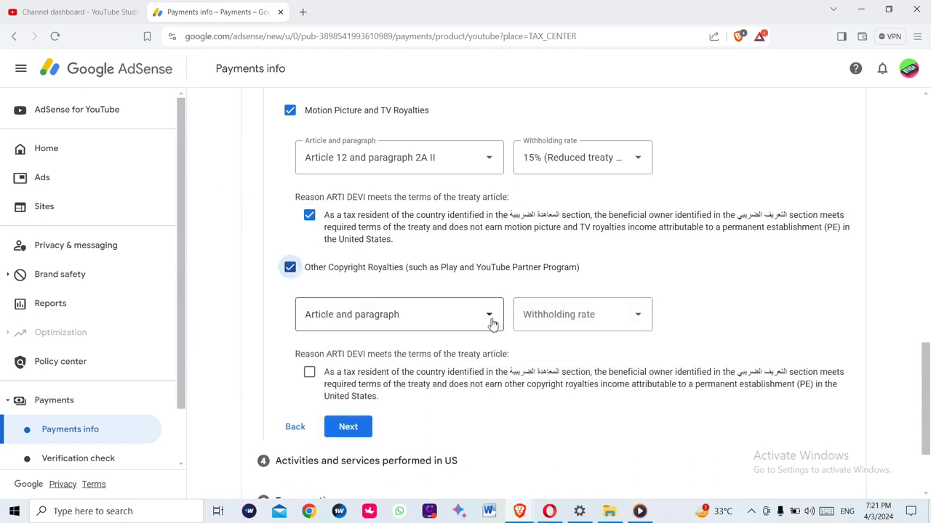
pyautogui.click(492, 318)
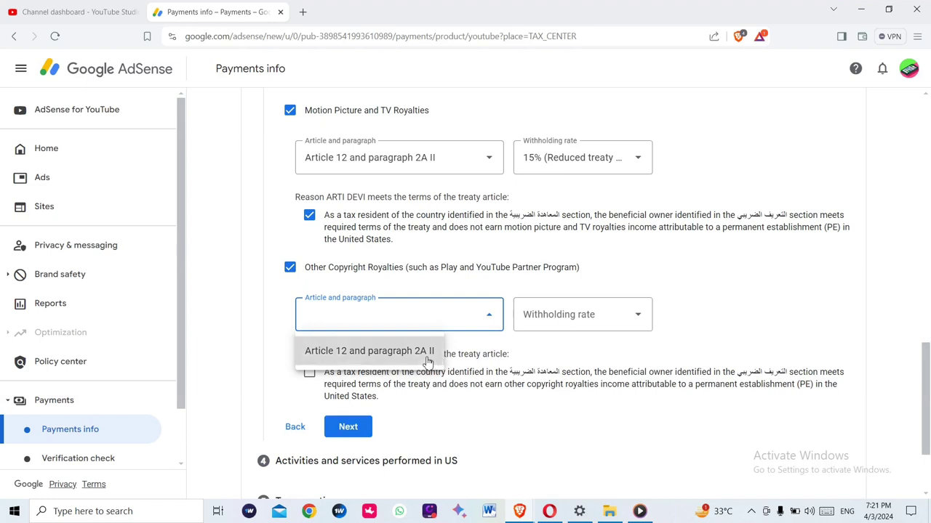
pyautogui.click(348, 354)
pyautogui.click(613, 319)
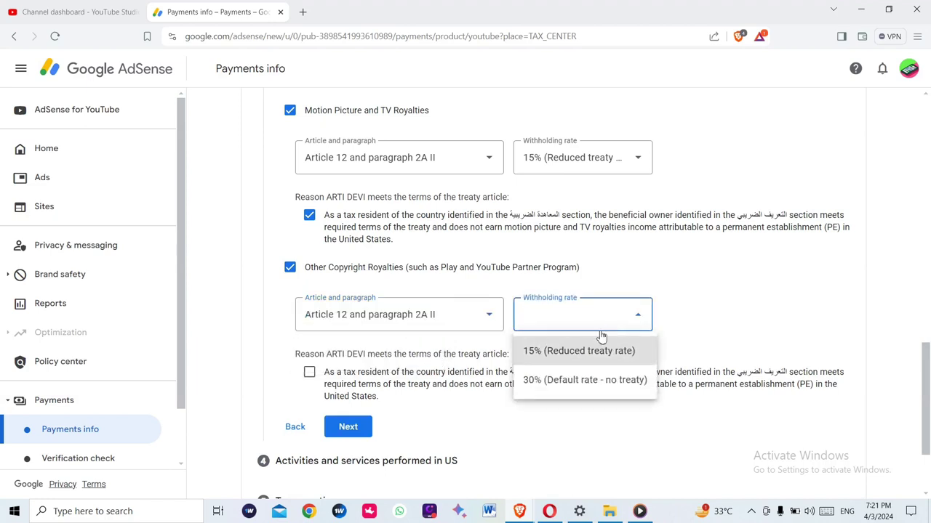
pyautogui.click(590, 352)
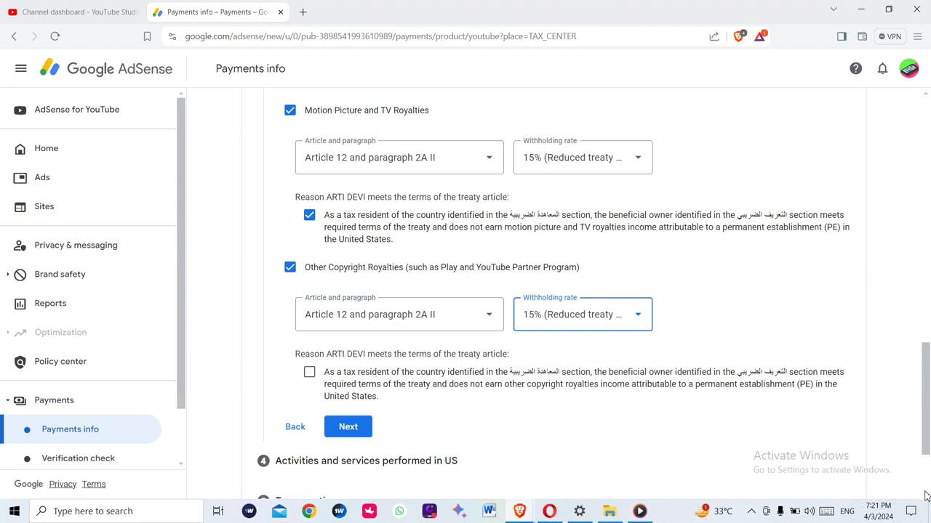
pyautogui.scroll(-3, 927, 497)
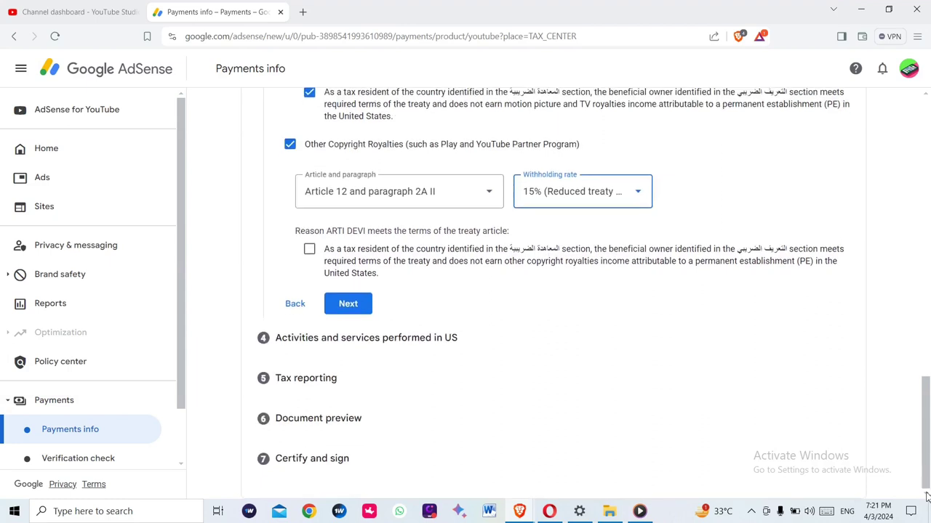
pyautogui.click(311, 249)
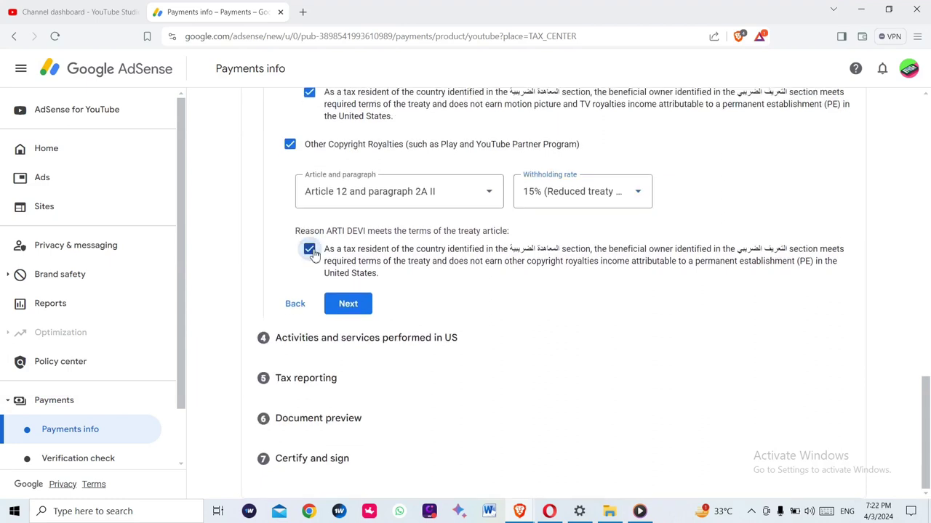
pyautogui.click(352, 304)
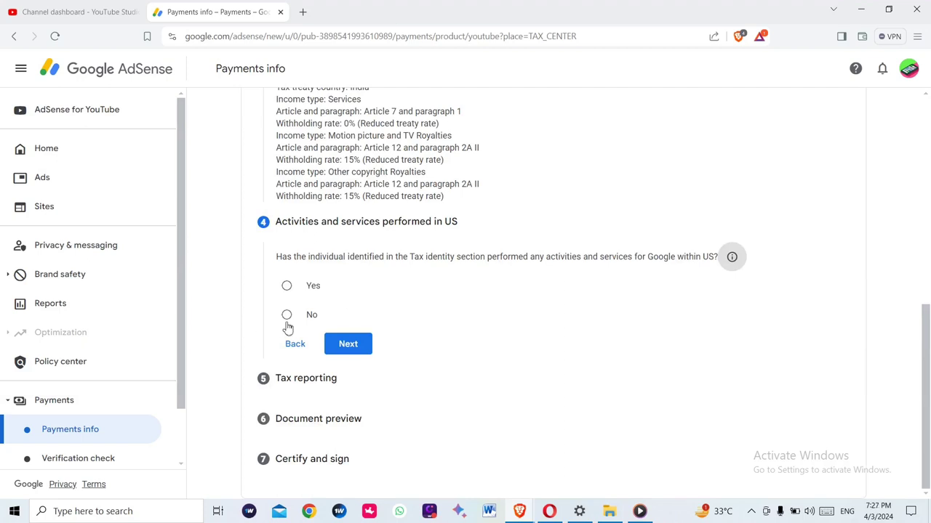
# Step: Answer No to activities performed for Google within the US, certify that services are performed solely outside the US, and continue
pyautogui.click(286, 314)
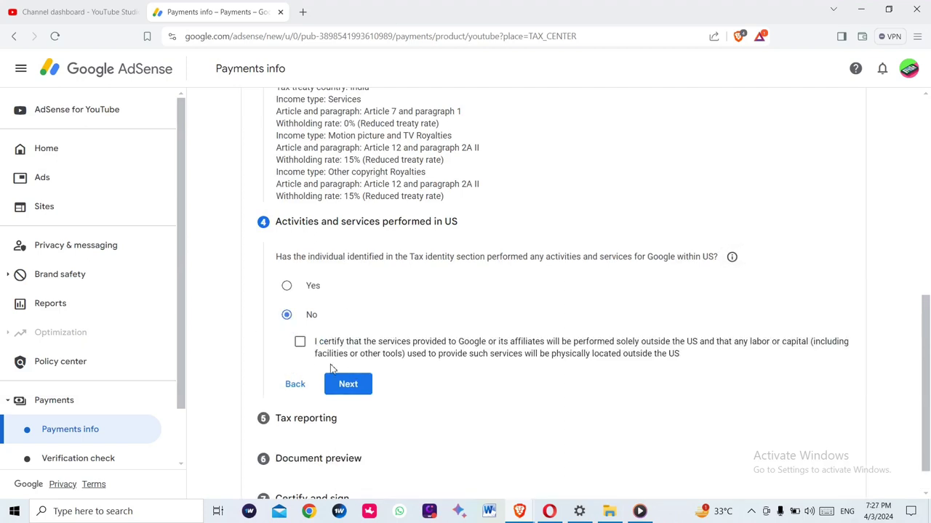
pyautogui.click(300, 342)
pyautogui.click(347, 385)
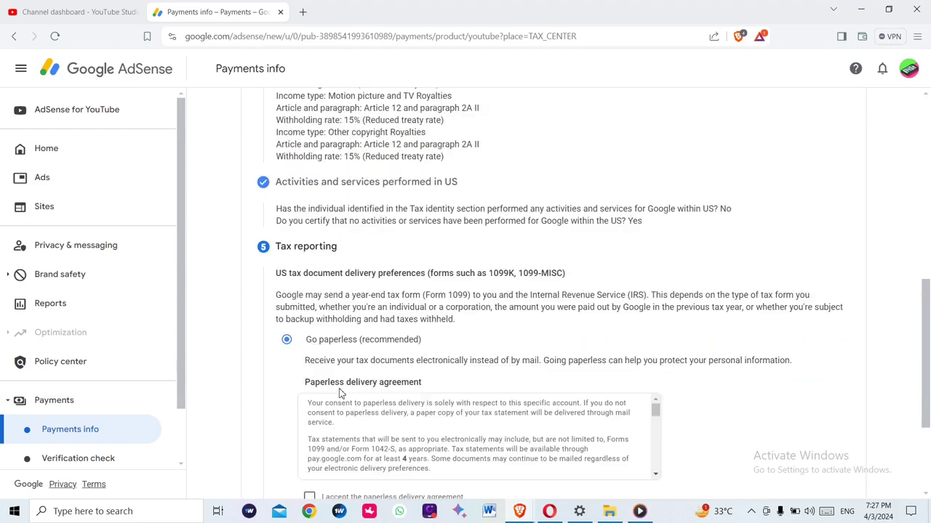
# Step: Accept the paperless delivery agreement for tax documents, and confirm the generated W-8BEN forms as reviewed to reach the certification section
pyautogui.moveTo(929, 336); pyautogui.dragTo(928, 403)
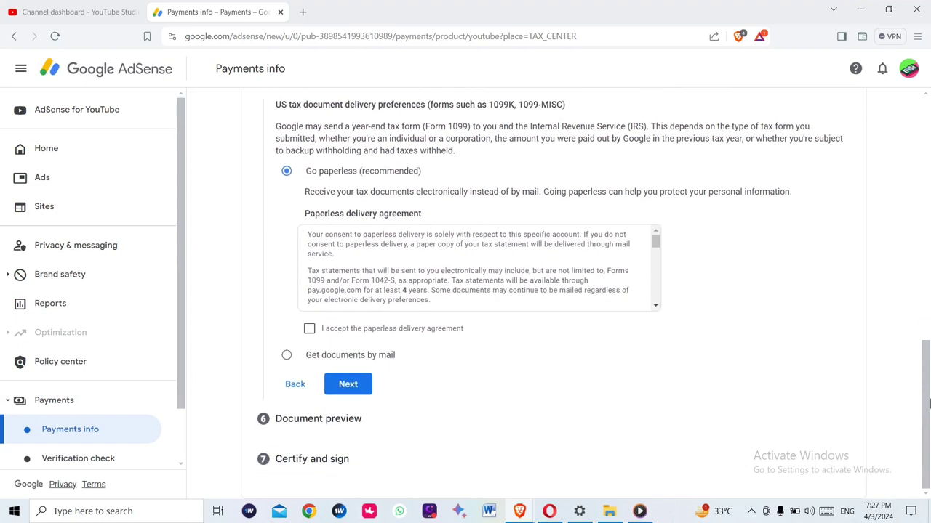
pyautogui.click(310, 331)
pyautogui.moveTo(657, 242); pyautogui.dragTo(669, 324)
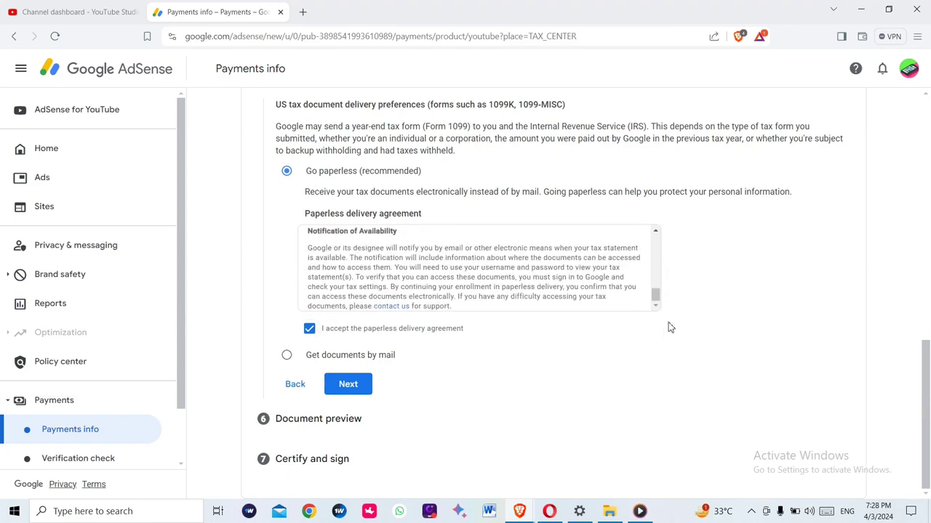
pyautogui.click(350, 388)
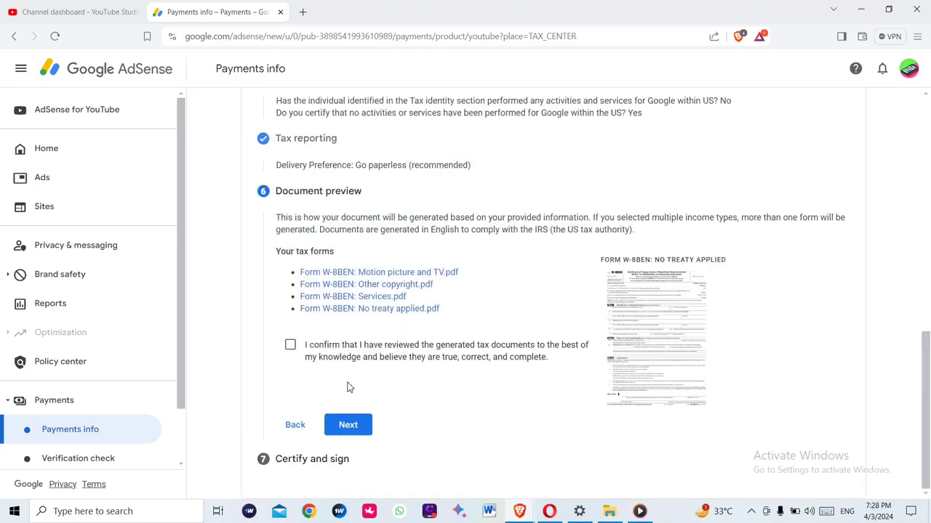
pyautogui.click(291, 346)
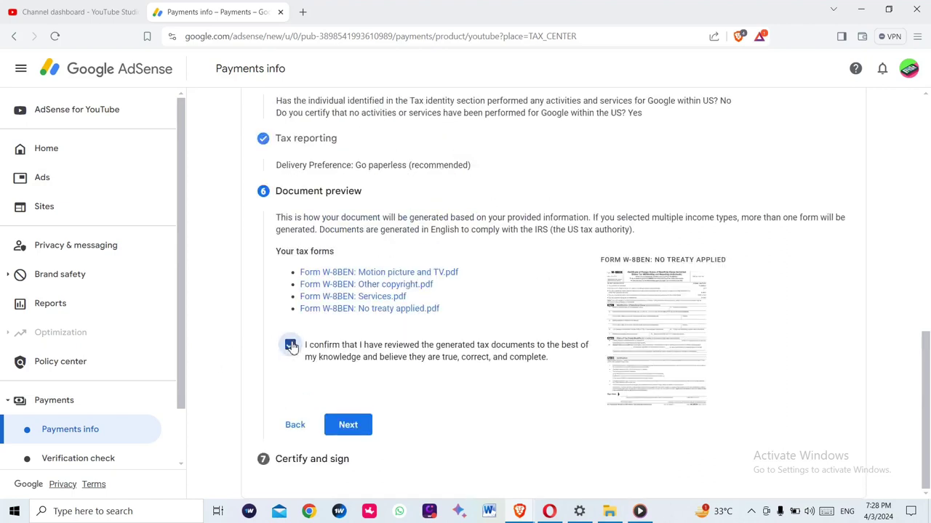
pyautogui.click(342, 424)
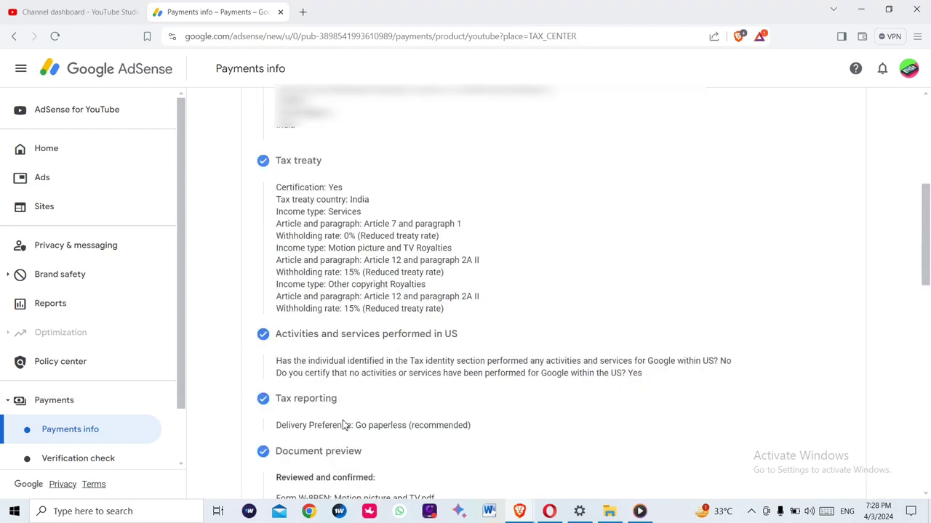
# Step: Certify the tax form under penalties of perjury, confirm being the beneficial owner, and submit it
pyautogui.moveTo(925, 231); pyautogui.dragTo(928, 352)
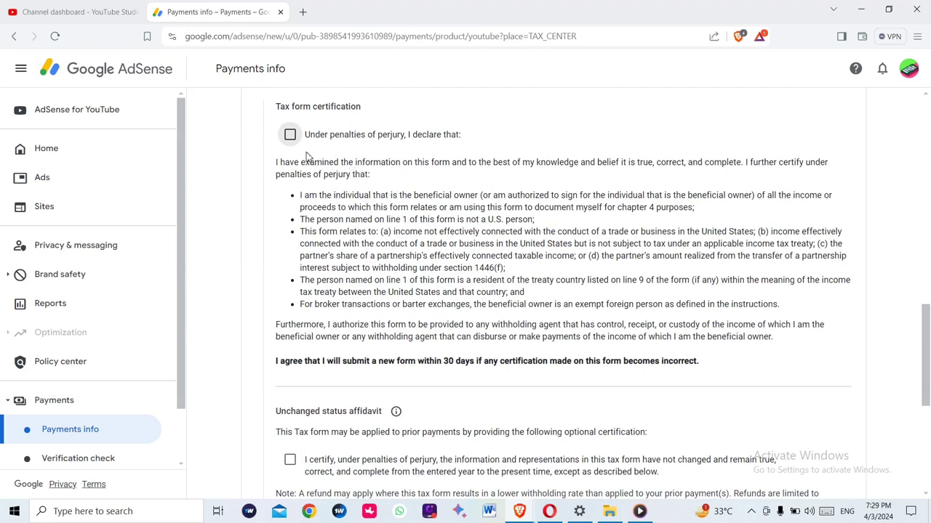
pyautogui.click(290, 136)
pyautogui.moveTo(928, 324); pyautogui.dragTo(929, 400)
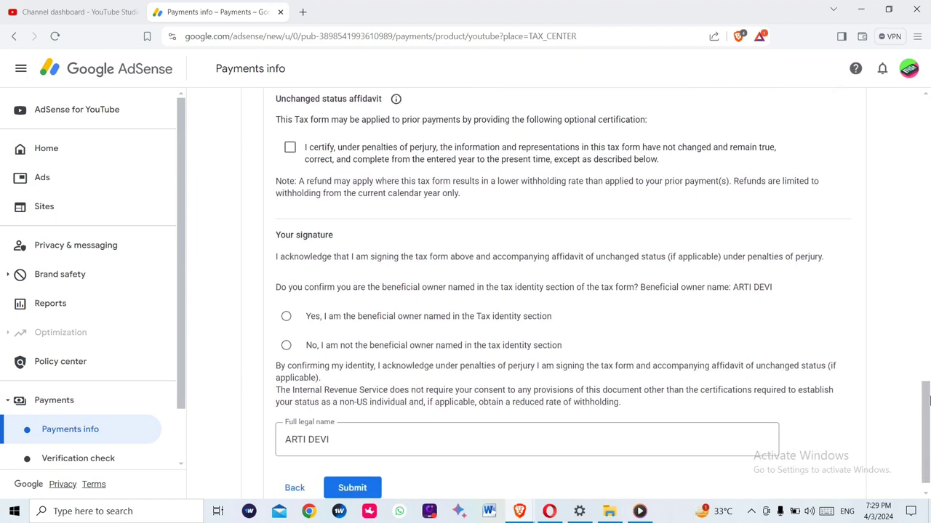
pyautogui.click(286, 318)
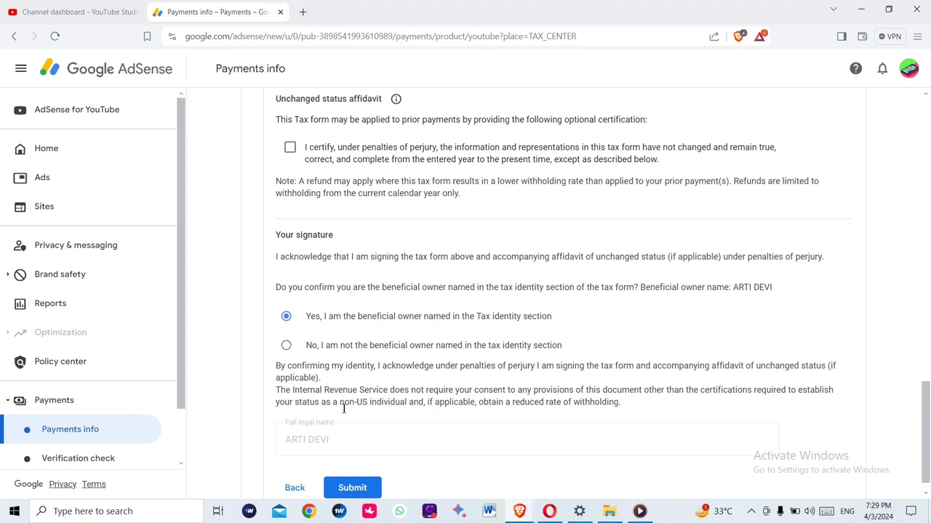
pyautogui.click(352, 489)
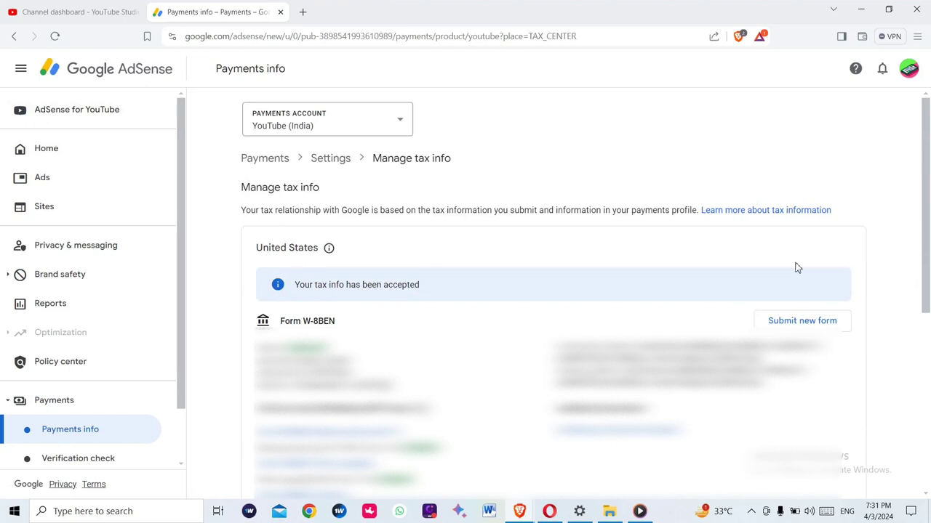
# Step: Go to the home page, return to the payments overview, and view the United States tax info
pyautogui.click(63, 155)
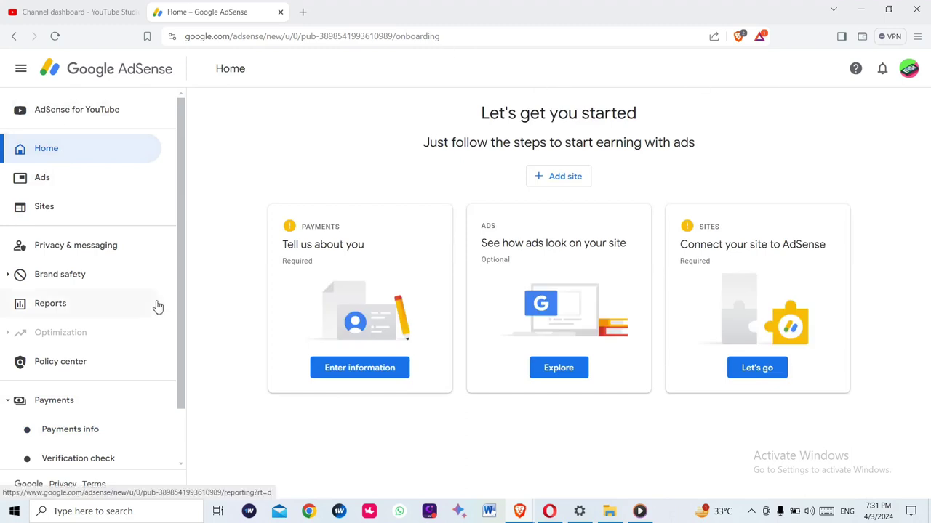
pyautogui.click(75, 430)
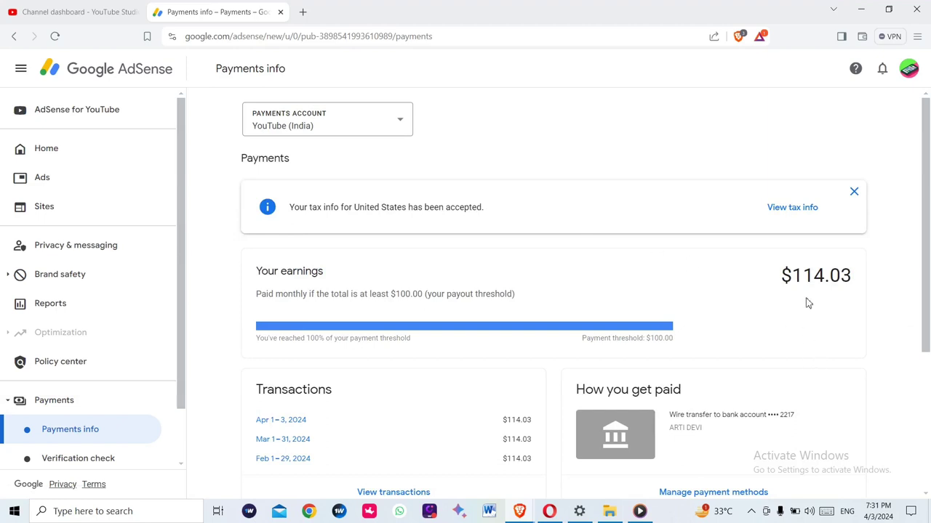
pyautogui.click(786, 208)
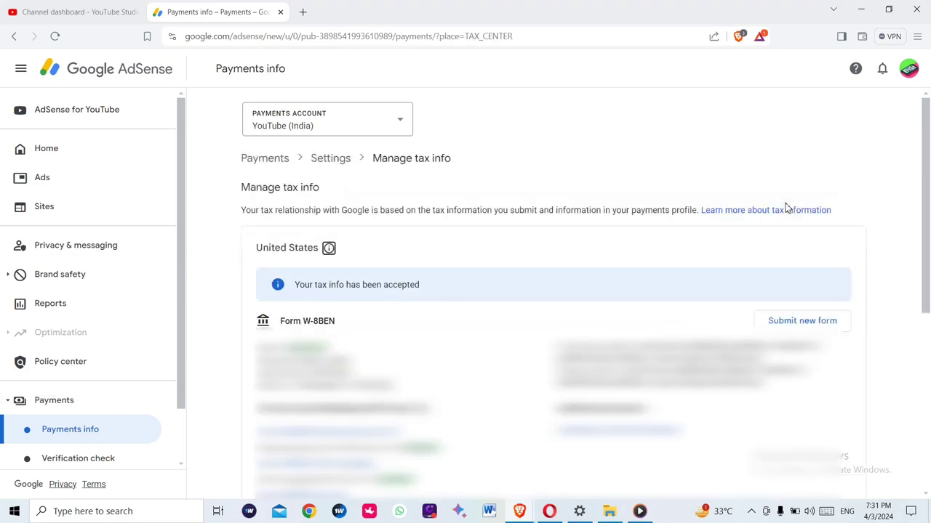
# Step: Switch to the Gmail inbox, read the Google Payments email about the tax information approval, and open its link to view the tax info
pyautogui.click(43, 152)
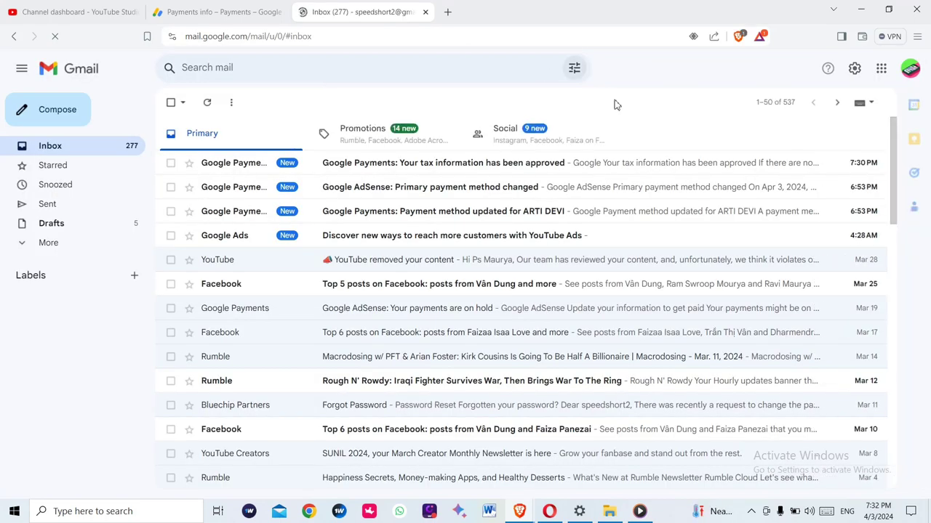
pyautogui.click(453, 168)
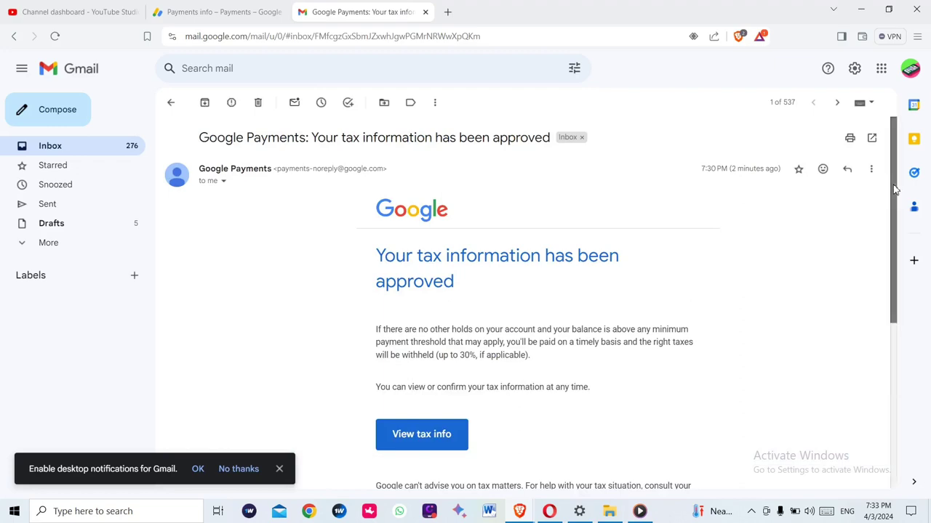
pyautogui.moveTo(893, 186); pyautogui.dragTo(927, 400)
pyautogui.moveTo(922, 433); pyautogui.dragTo(866, 493)
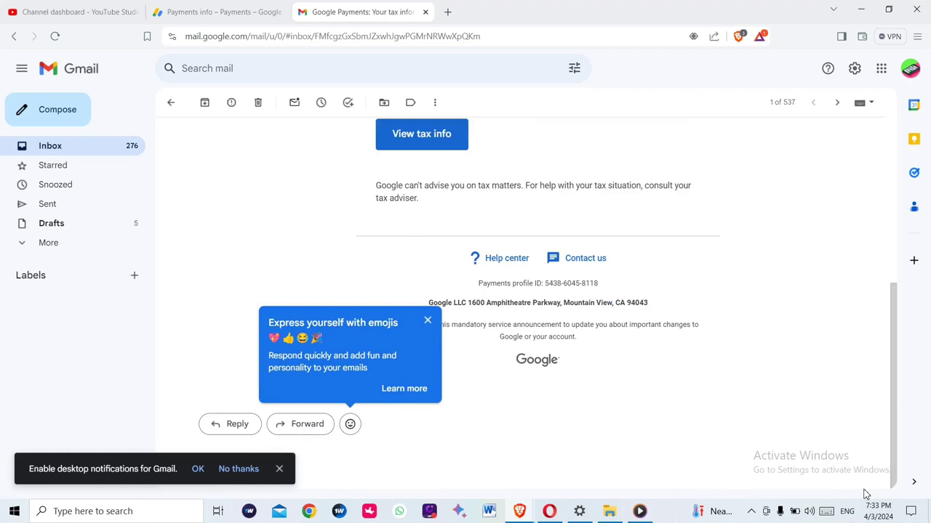
pyautogui.click(428, 322)
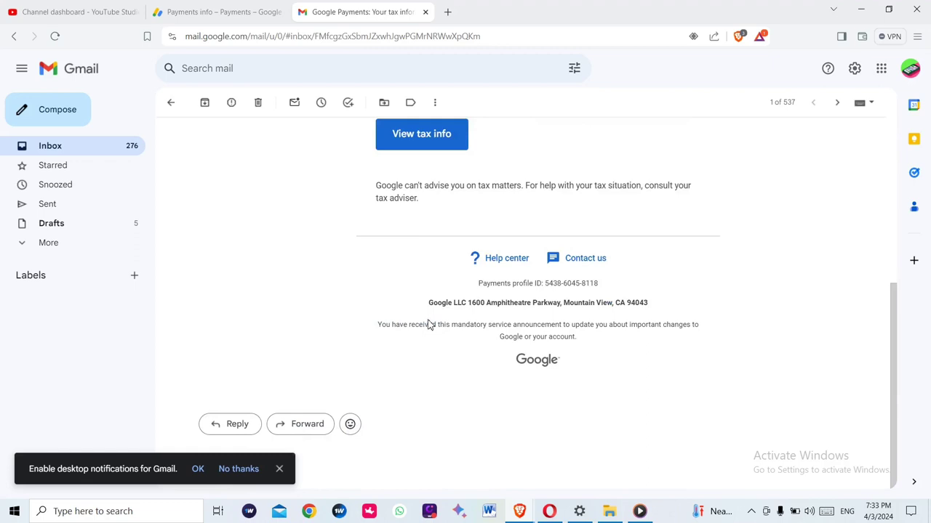
pyautogui.click(406, 138)
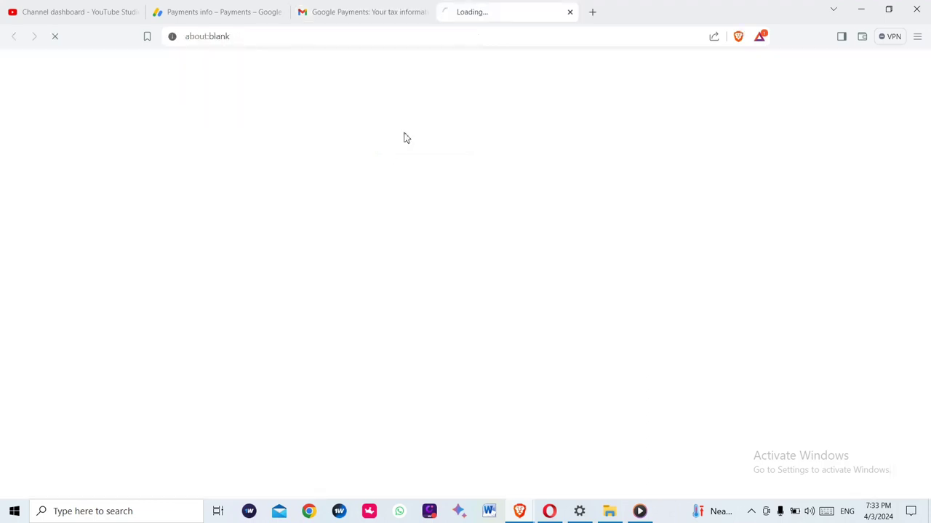